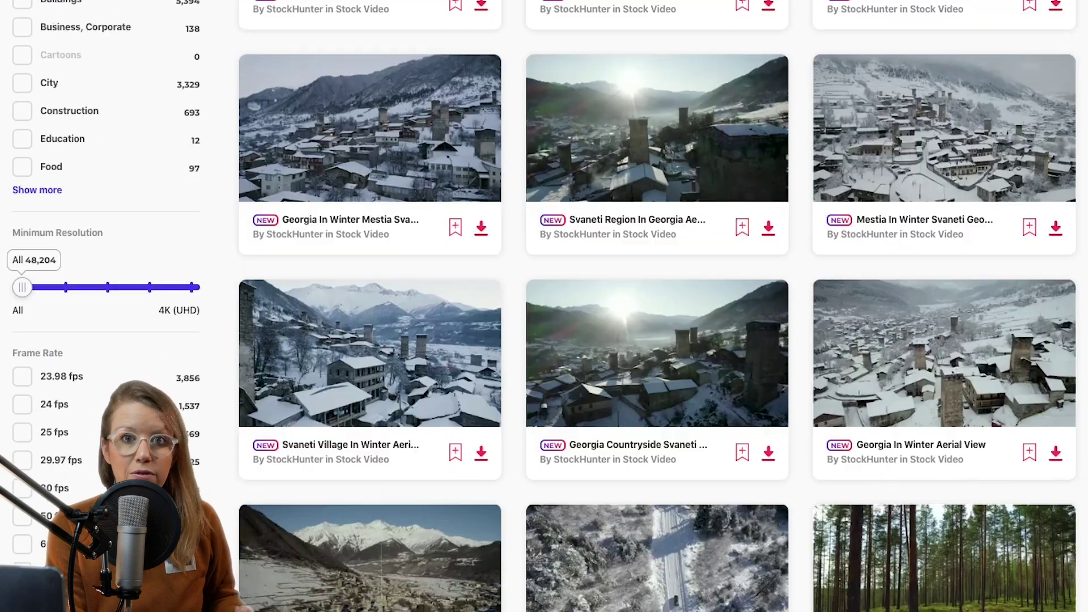
# Browse Envato's stock video and sound effects, ending on the 17,727-item Video Templates grid.
pyautogui.scroll(-10, 657, 306)
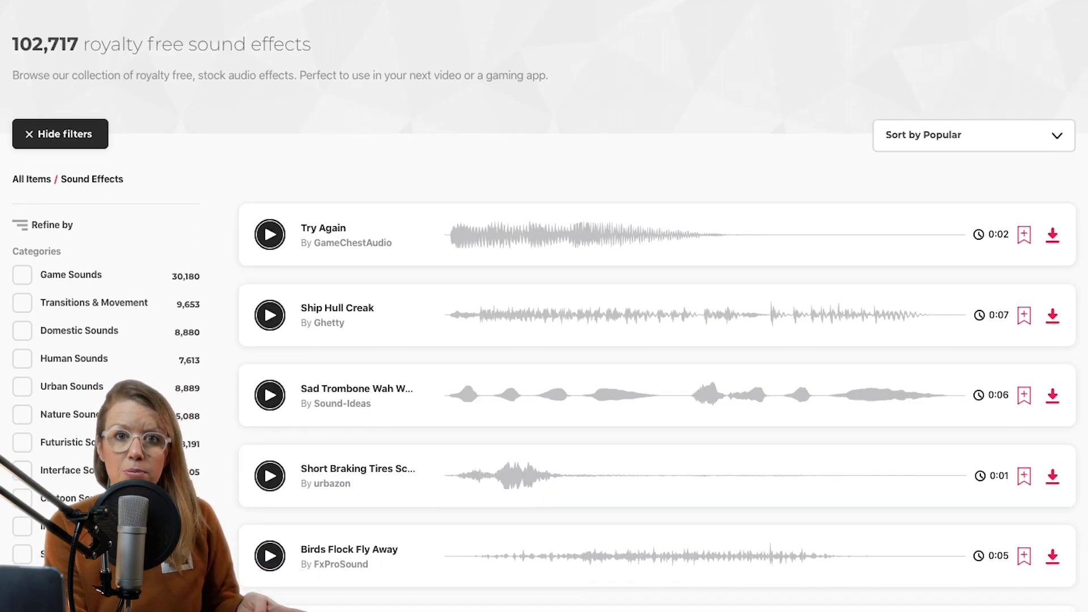
pyautogui.scroll(-7, 657, 306)
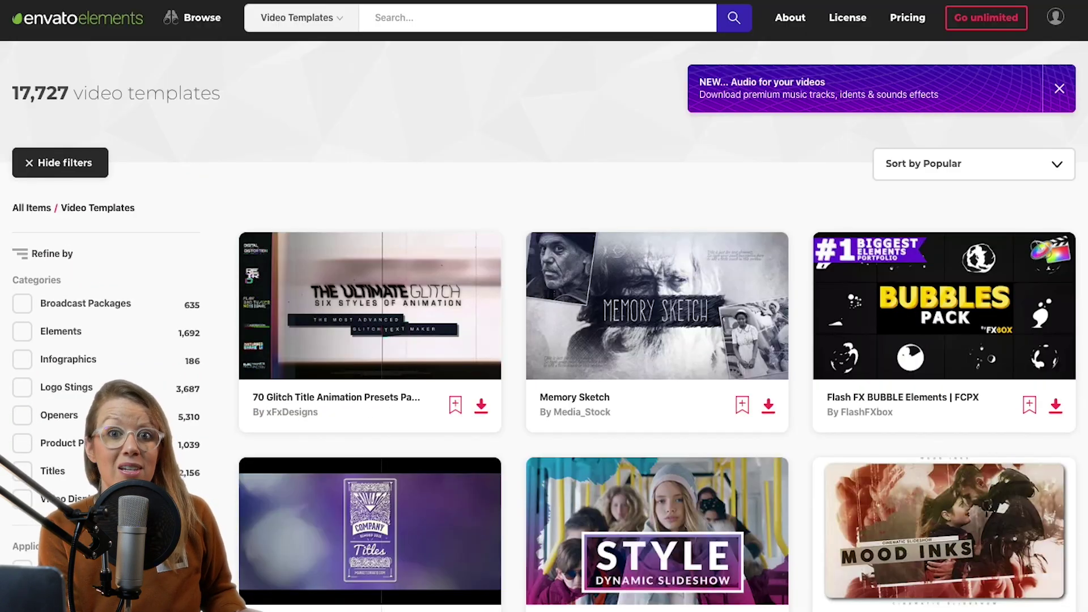
pyautogui.scroll(-5, 657, 306)
pyautogui.scroll(-10, 657, 306)
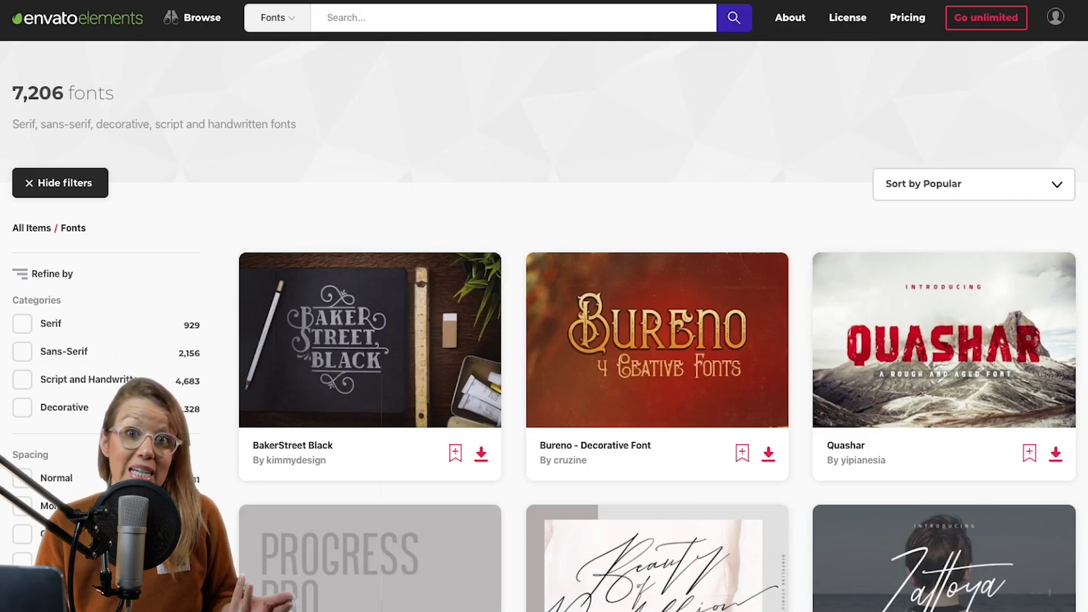
pyautogui.scroll(-5, 658, 306)
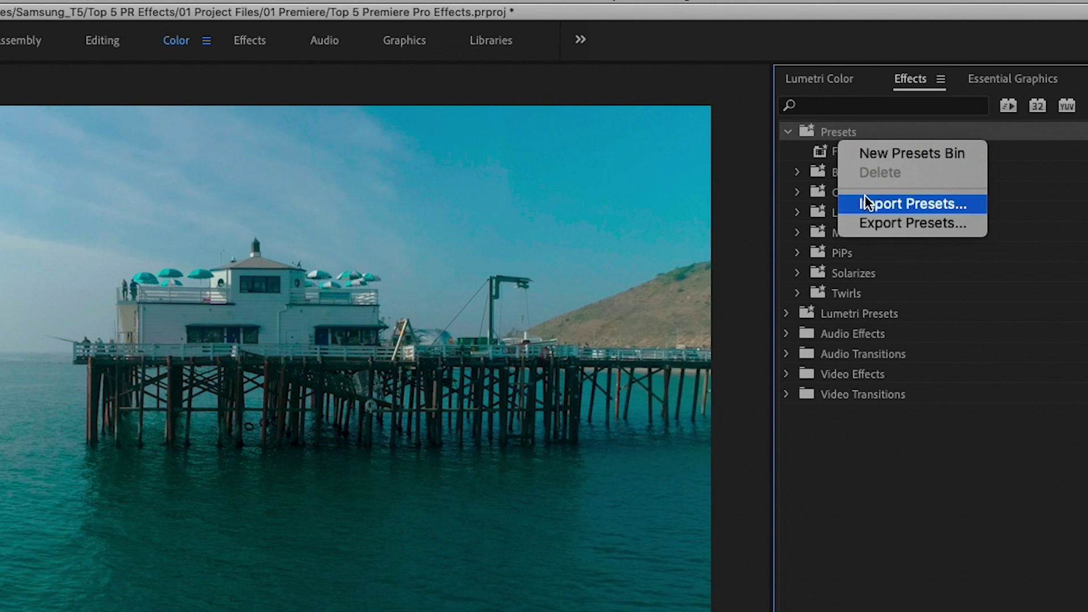
# Apply the C44 (hard brown gold contrasty) Cinematic look to the clip at about 64 intensity.
pyautogui.click(869, 204)
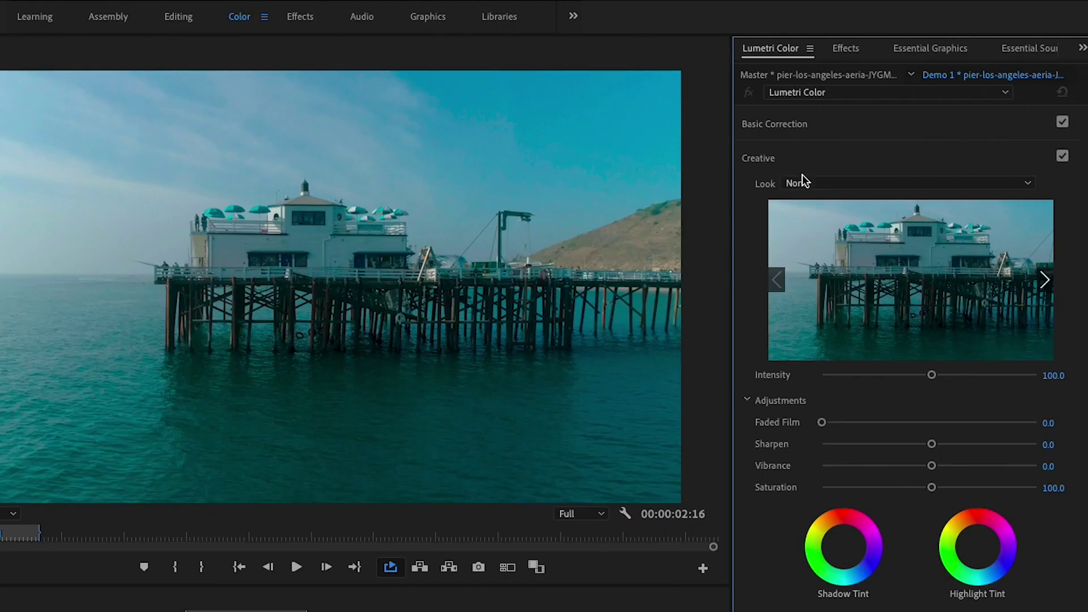
pyautogui.click(814, 185)
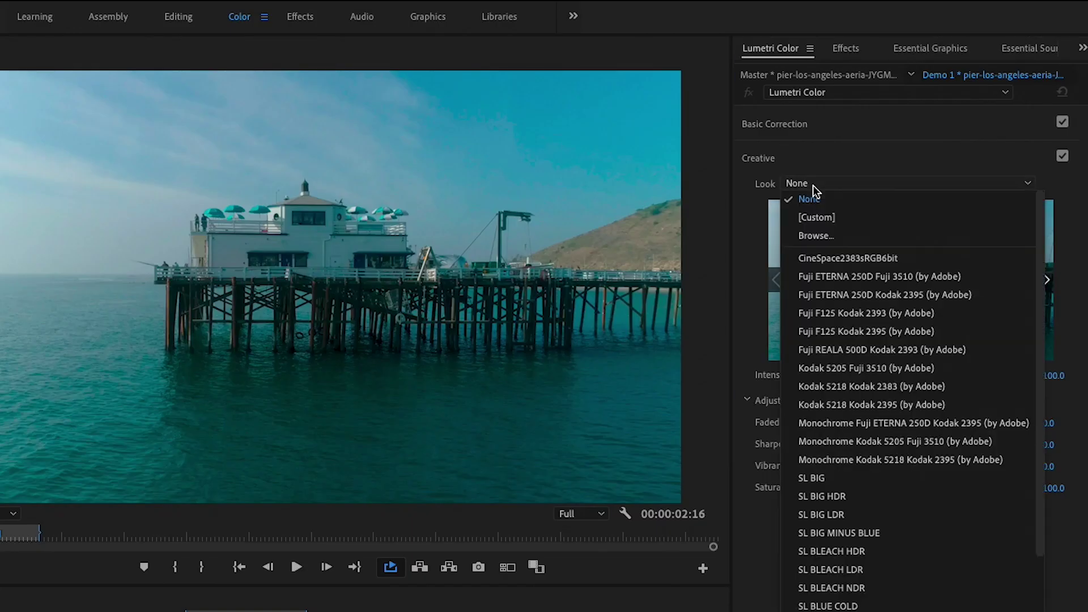
pyautogui.click(822, 241)
pyautogui.click(114, 262)
pyautogui.scroll(-1, 115, 294)
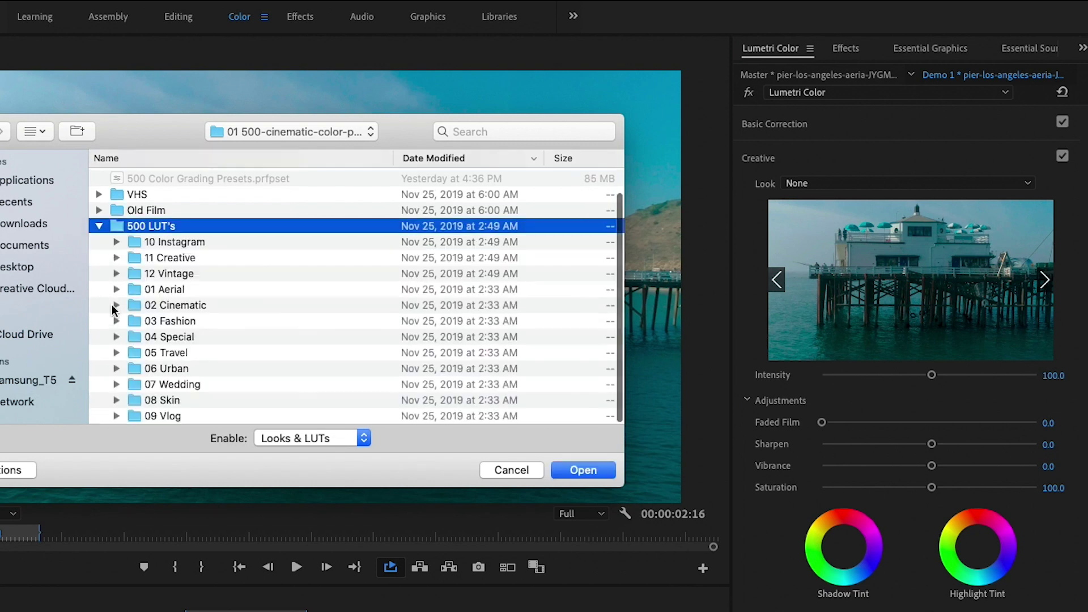
pyautogui.click(116, 306)
pyautogui.scroll(-2, 227, 315)
pyautogui.scroll(-5, 227, 306)
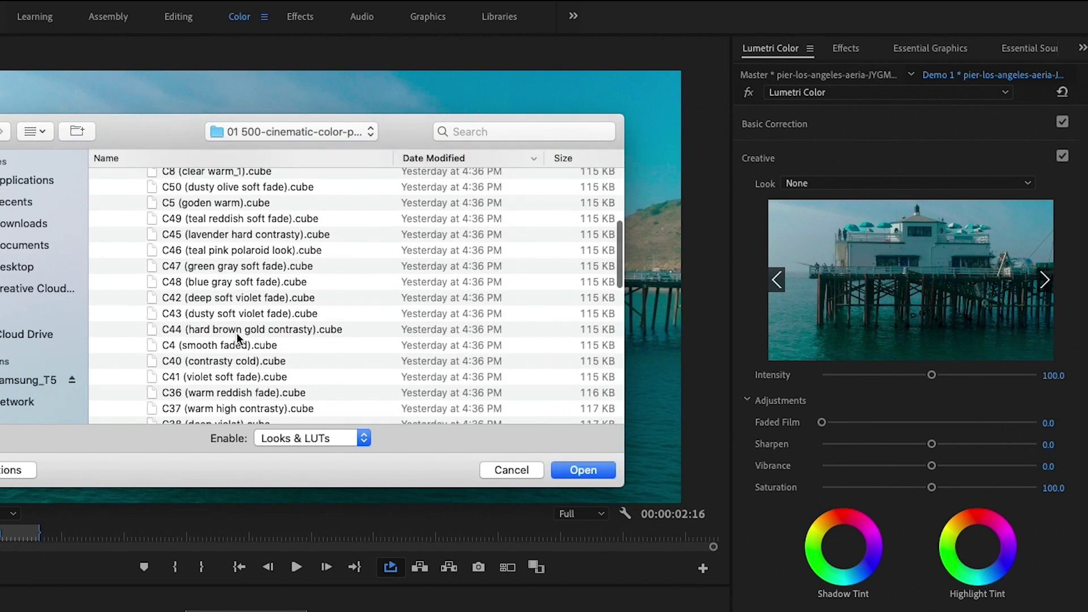
pyautogui.click(239, 333)
pyautogui.click(565, 470)
pyautogui.press('space')
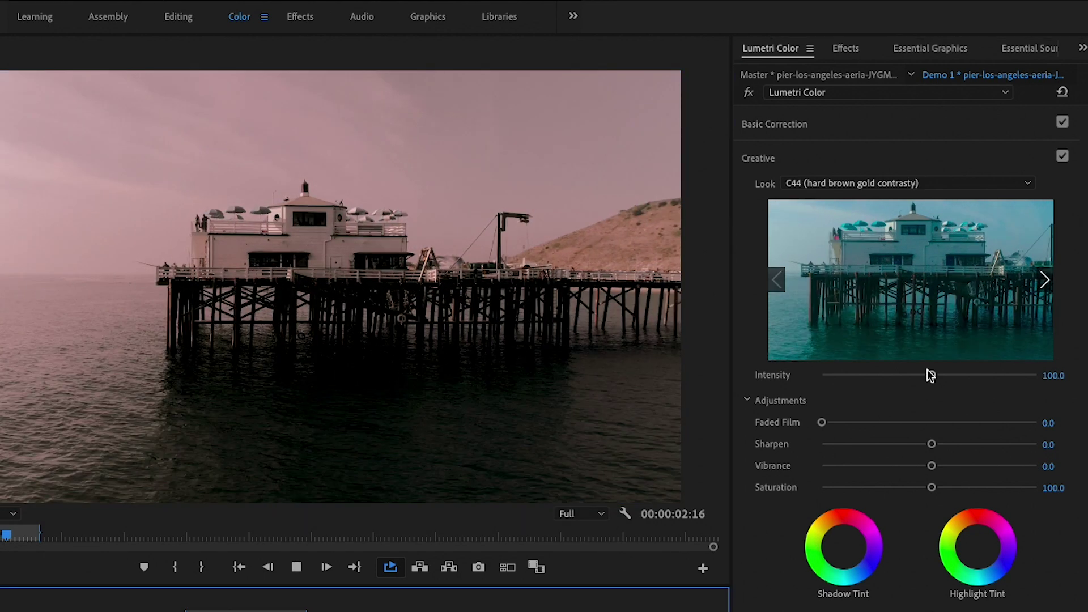
pyautogui.moveTo(930, 374); pyautogui.dragTo(803, 380)
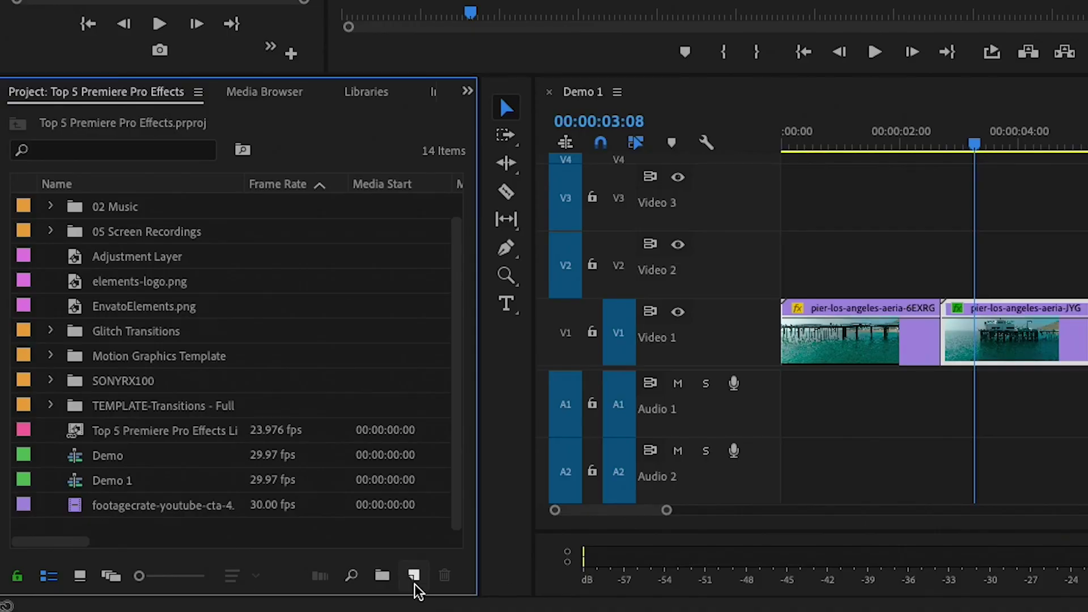
# Add an adjustment layer on Video 2, grade it with C31 (brown fade), and toggle it off to compare.
pyautogui.click(414, 575)
pyautogui.click(481, 390)
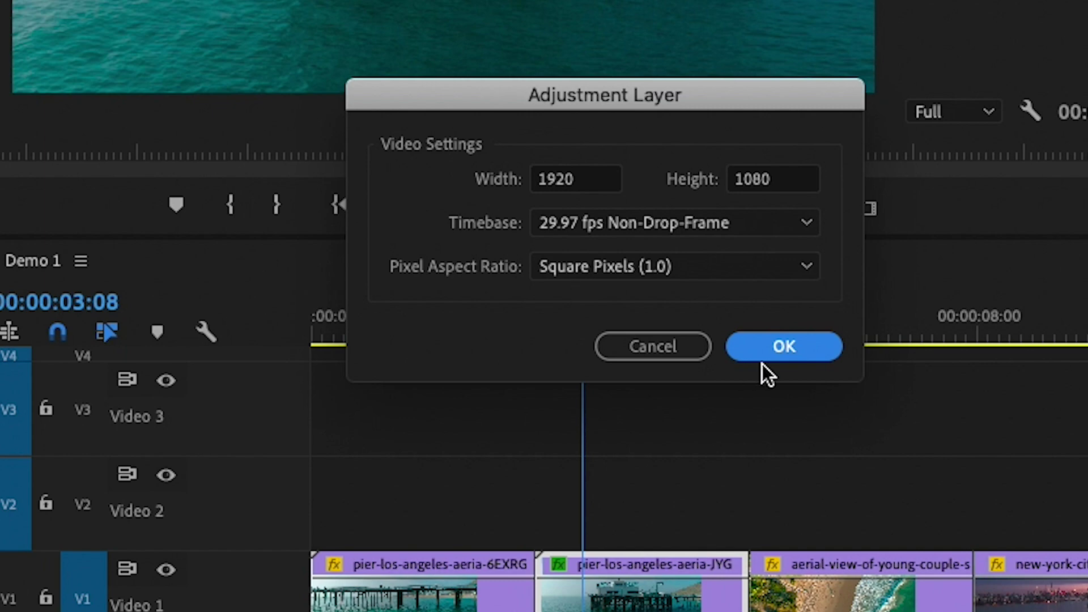
pyautogui.click(753, 354)
pyautogui.moveTo(182, 270); pyautogui.dragTo(877, 315)
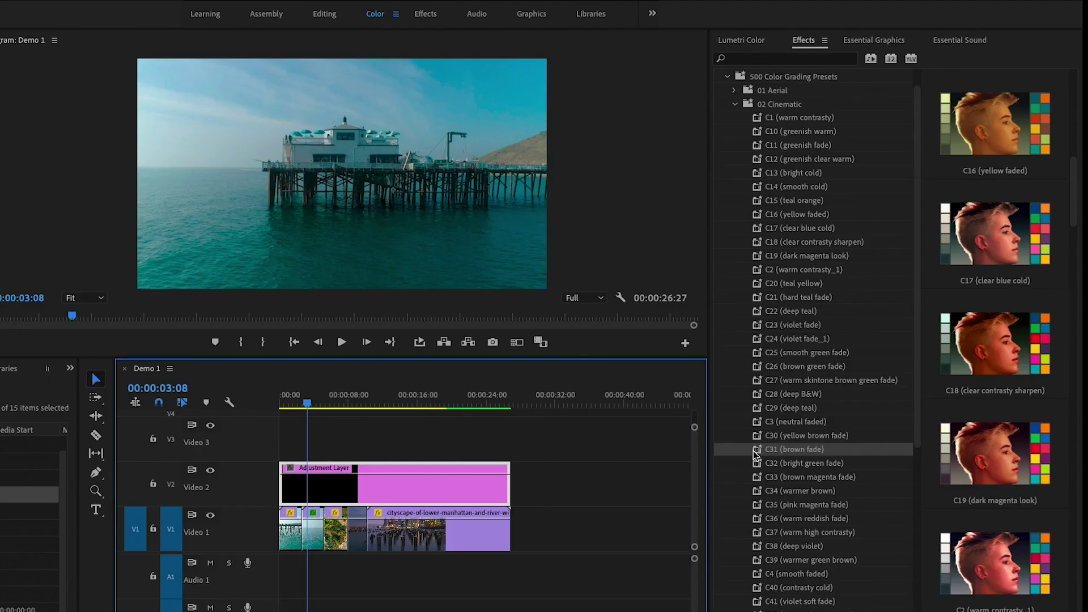
pyautogui.moveTo(754, 450); pyautogui.dragTo(454, 487)
pyautogui.moveTo(382, 491); pyautogui.dragTo(384, 493)
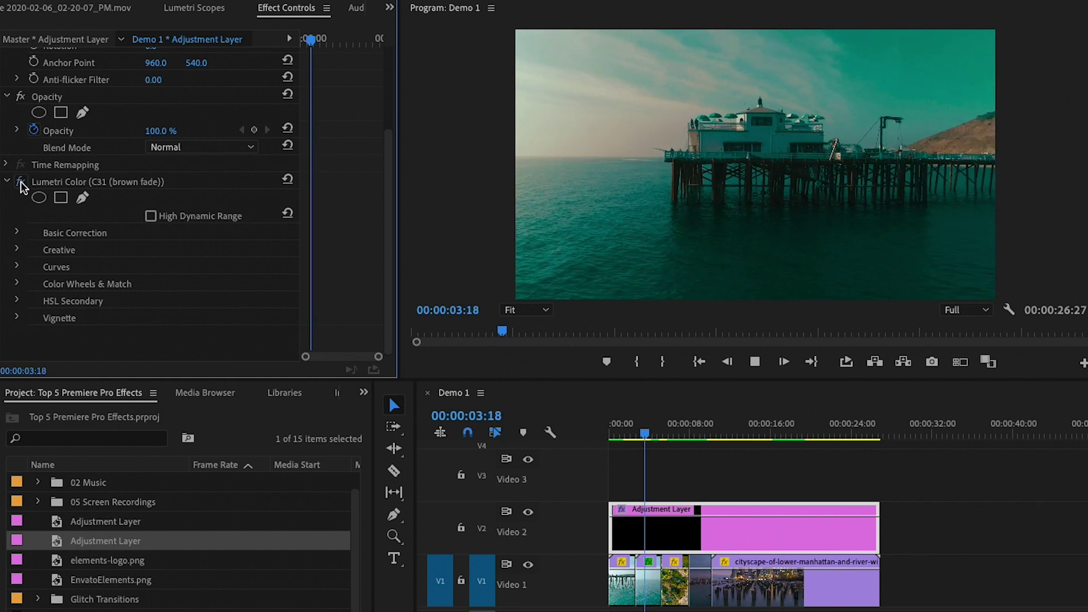
pyautogui.click(20, 182)
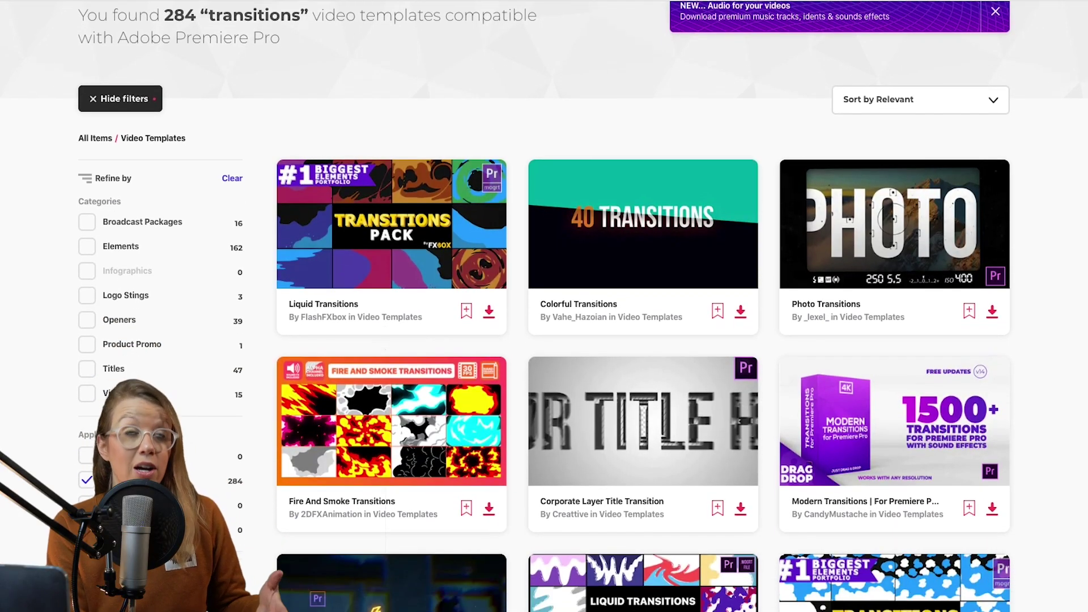
# Scroll the Premiere Pro 'transitions' template results down to 4K Light Leaks Transitions.
pyautogui.scroll(-4, 544, 306)
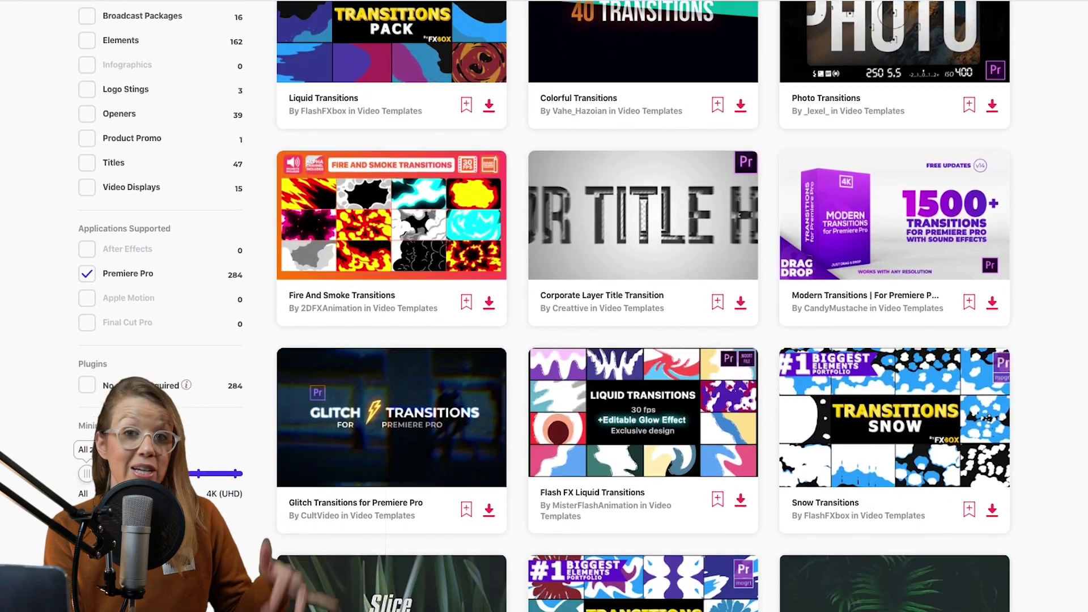
pyautogui.scroll(-6, 544, 306)
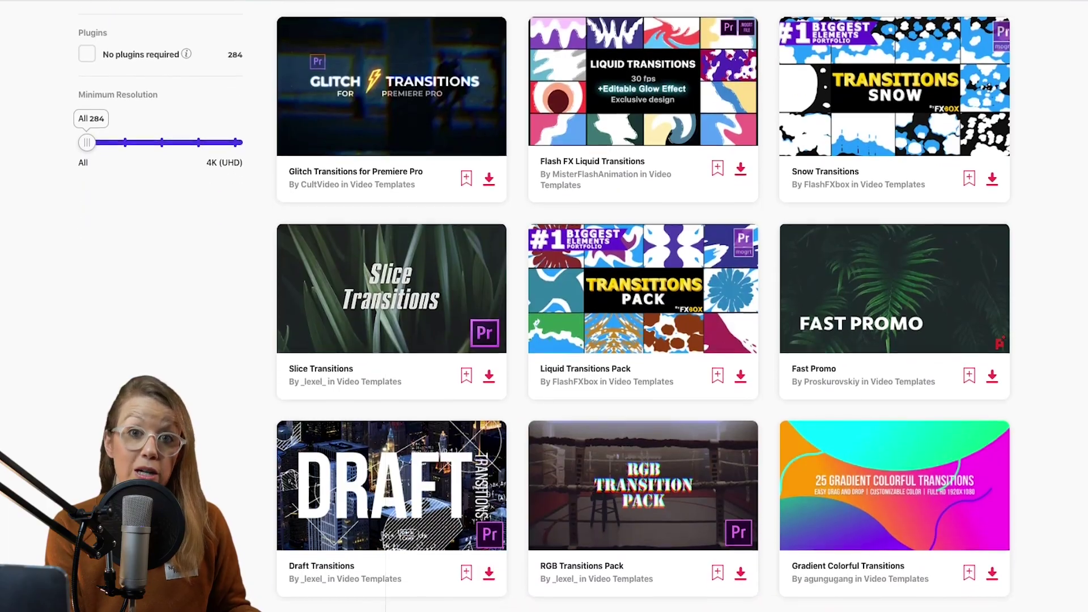
pyautogui.scroll(-1, 544, 306)
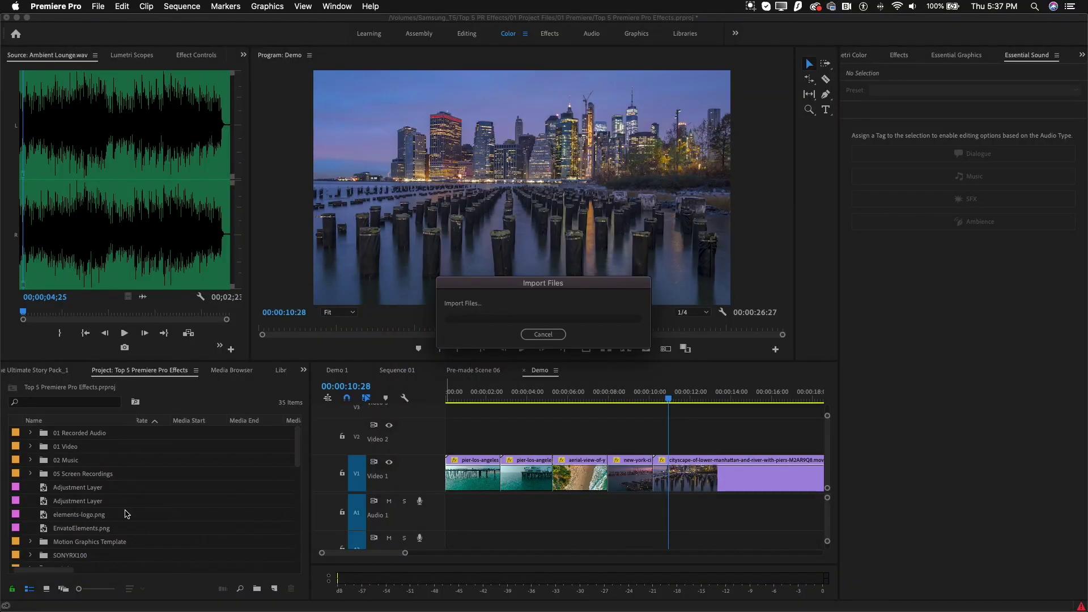
# Drag Shake 1 from Glitch Transitions > 01 Transitions onto Video 2 at the 10-second cut.
pyautogui.click(478, 330)
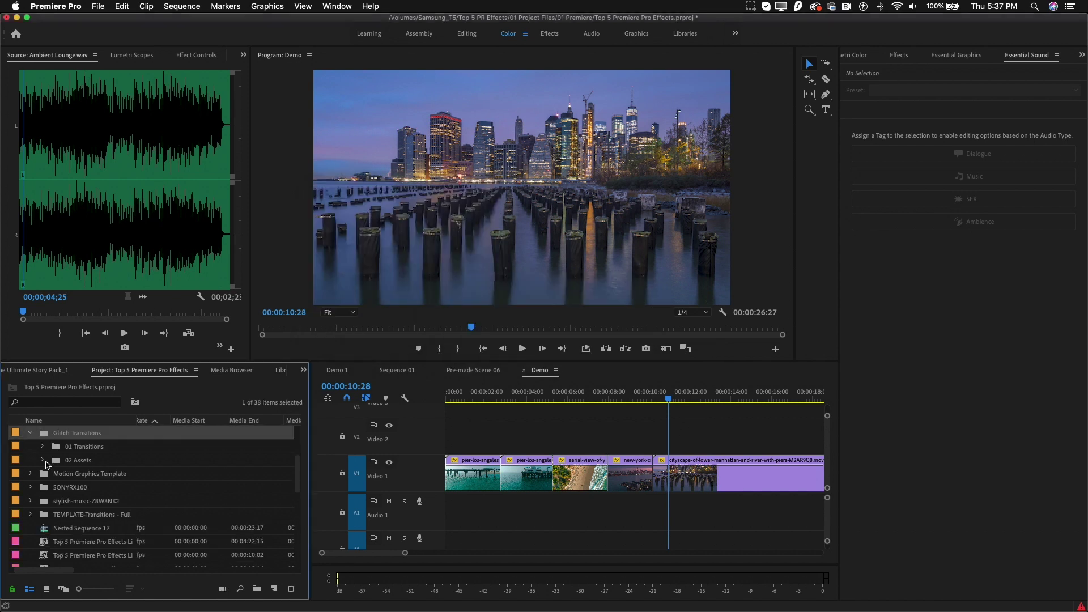
pyautogui.click(43, 448)
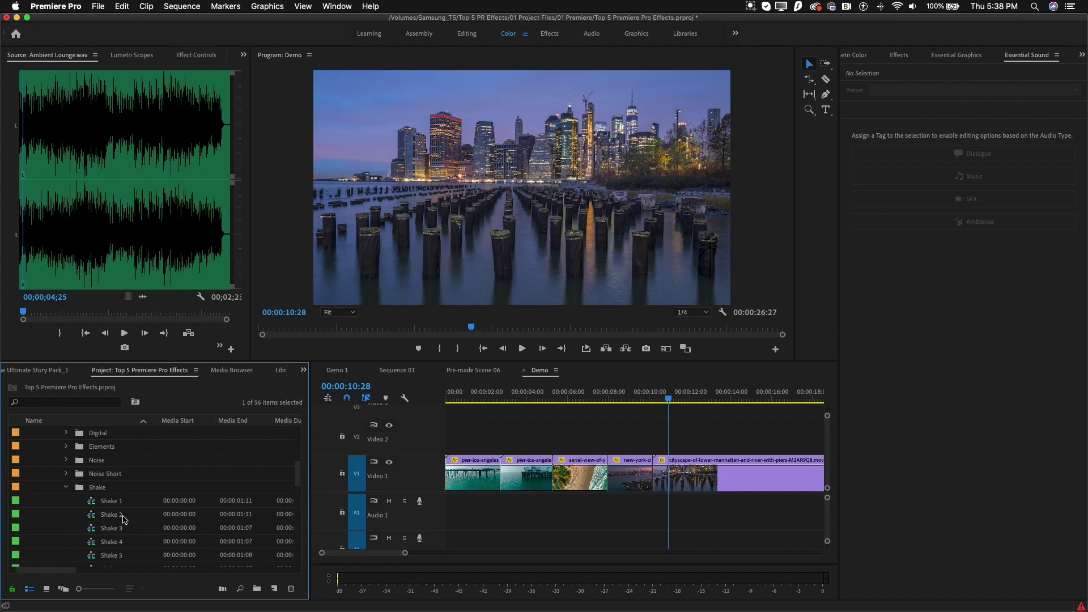
pyautogui.moveTo(95, 506); pyautogui.dragTo(515, 493)
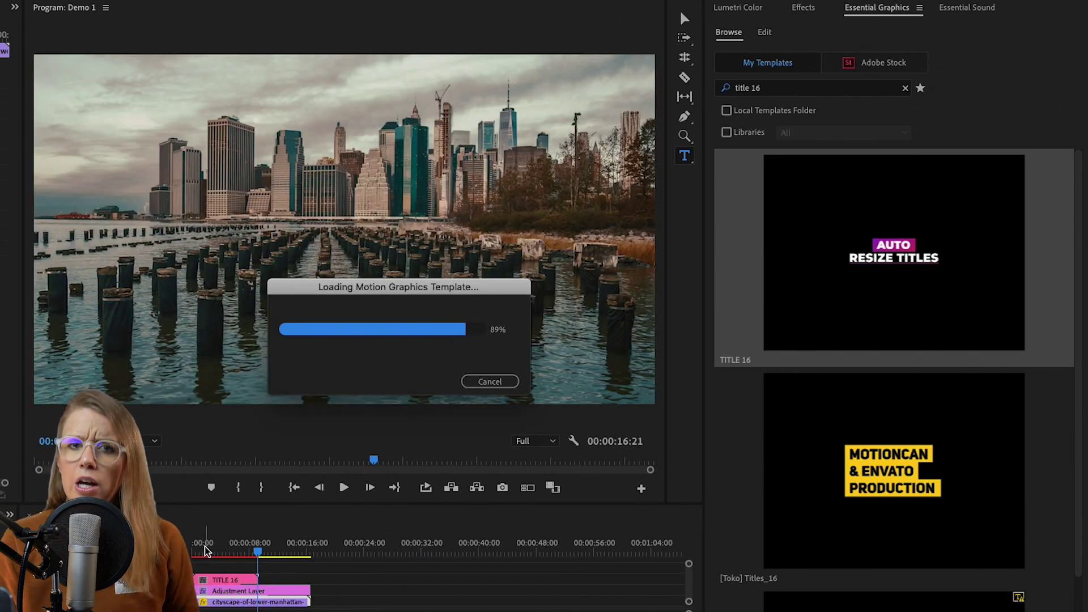
# Change the title's first line to PREMIERE GAL in Futura PT Bold.
pyautogui.click(215, 547)
pyautogui.click(766, 105)
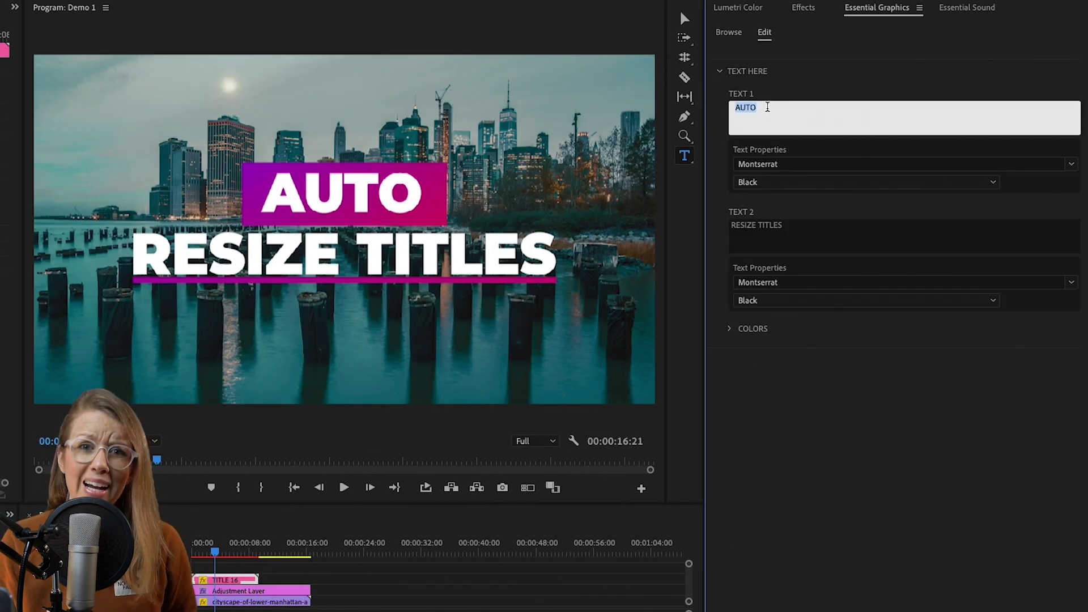
pyautogui.write('PREMIERE GAL')
pyautogui.click(852, 73)
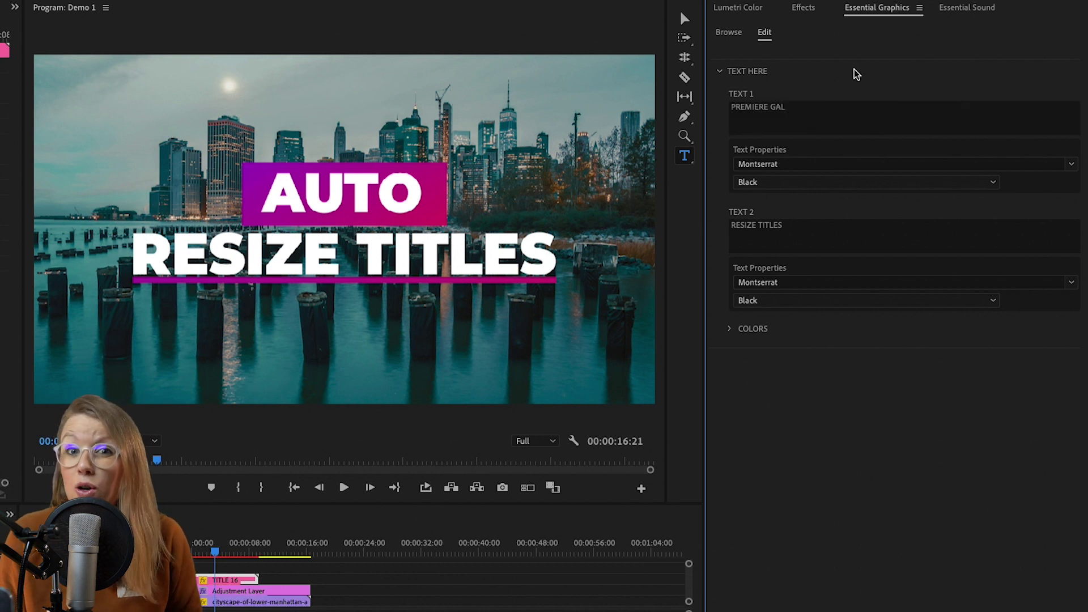
pyautogui.click(766, 114)
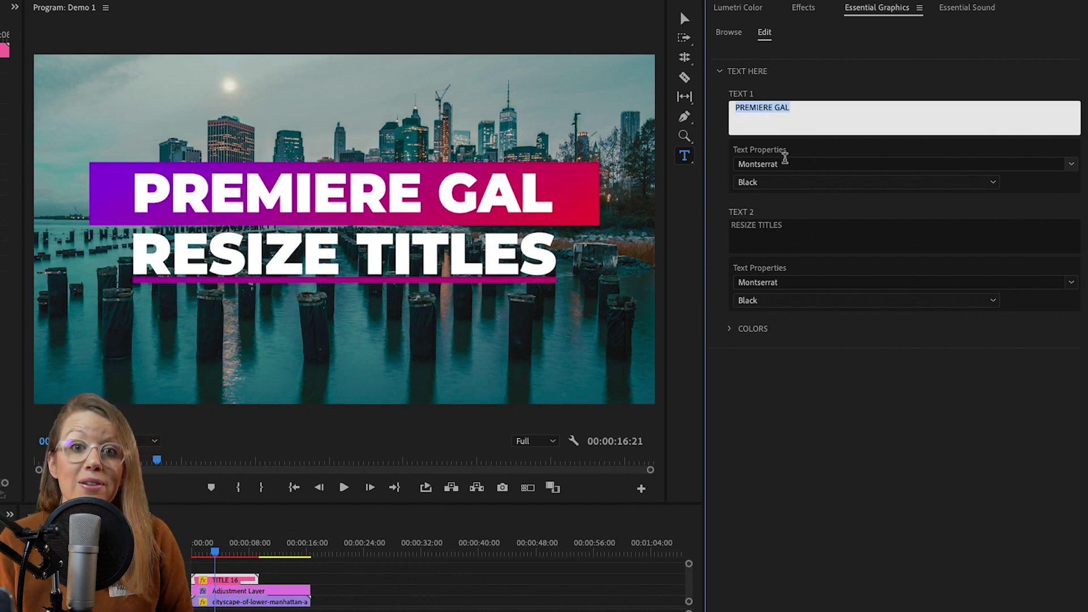
pyautogui.click(788, 163)
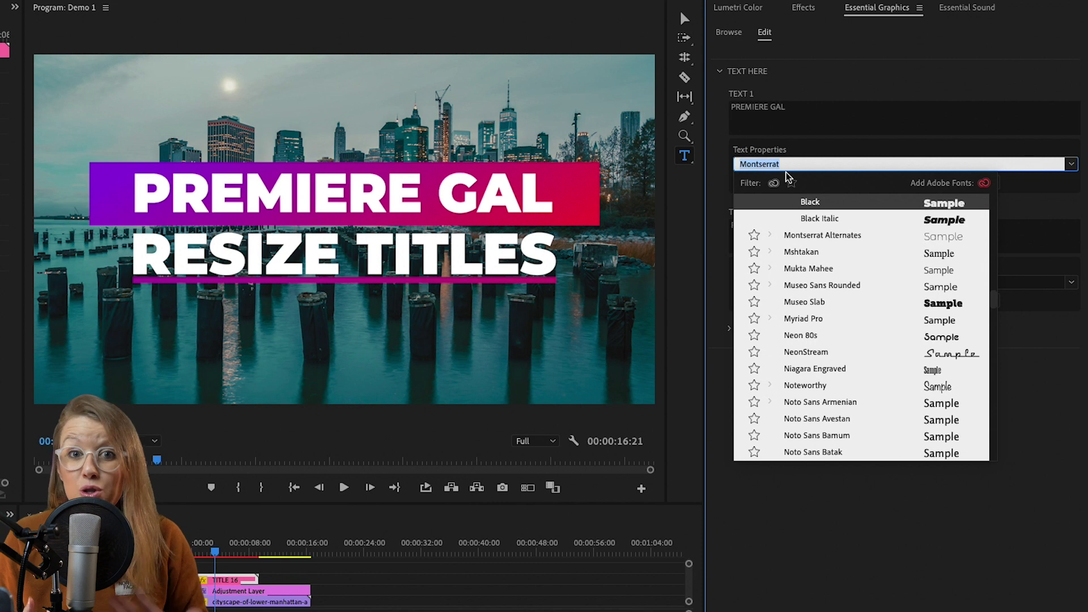
pyautogui.write('Futura PT')
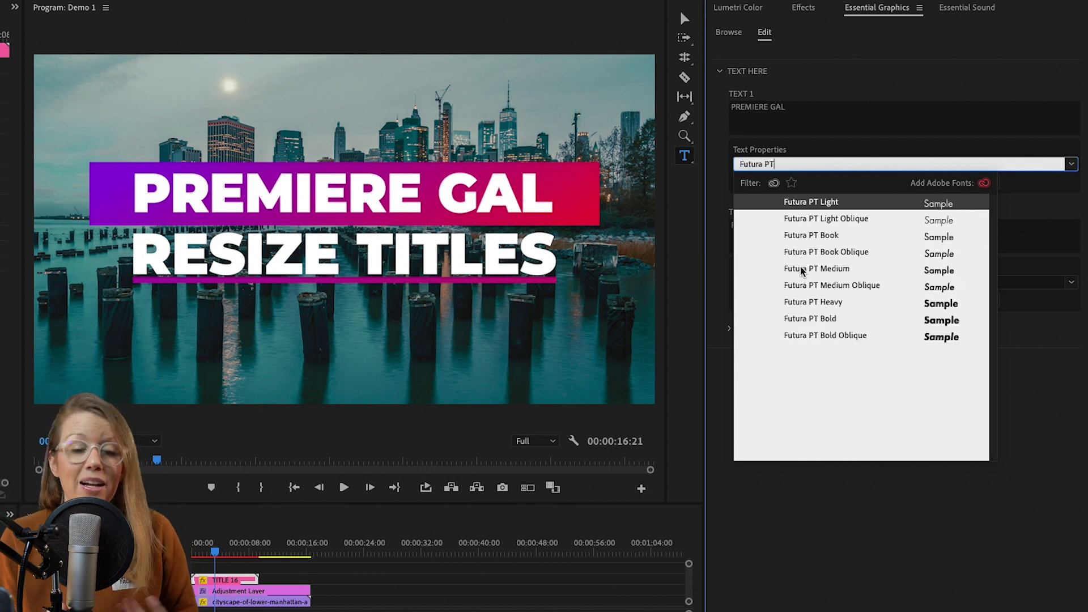
pyautogui.click(810, 317)
# Make the second line read TUTORIALS in Futura PT Bold Oblique.
pyautogui.click(810, 233)
pyautogui.write('TUTORIALS')
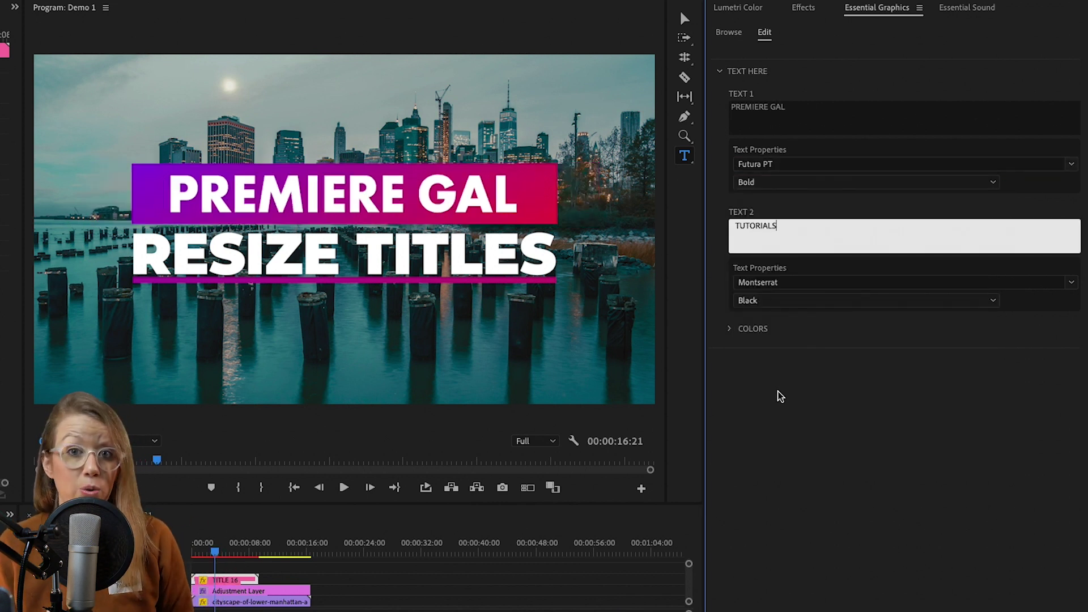
pyautogui.click(778, 400)
pyautogui.click(770, 284)
pyautogui.write('Futu')
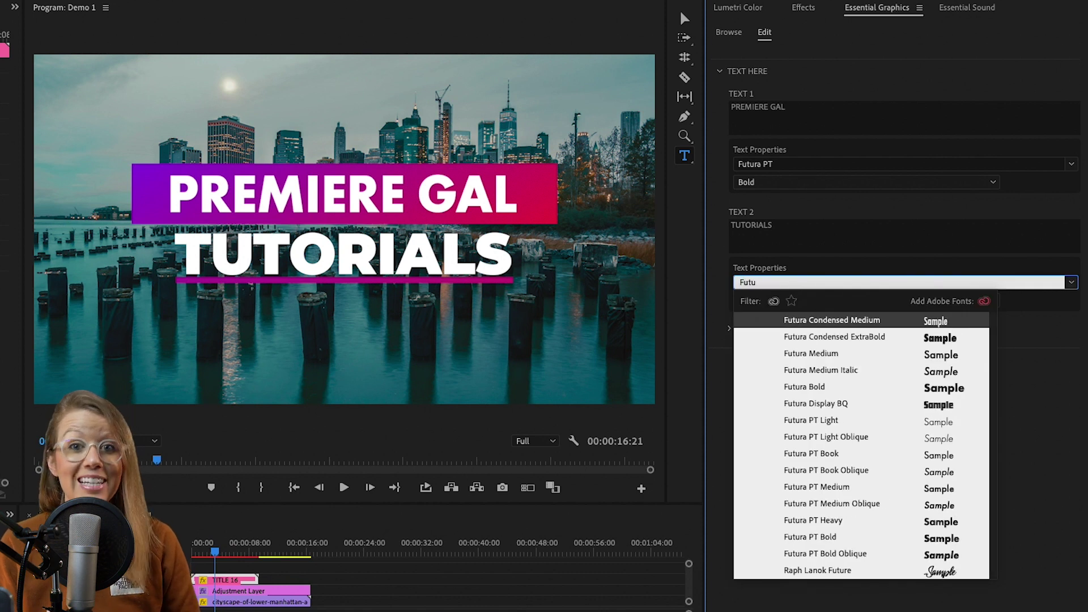
pyautogui.write('ra PT')
pyautogui.click(828, 450)
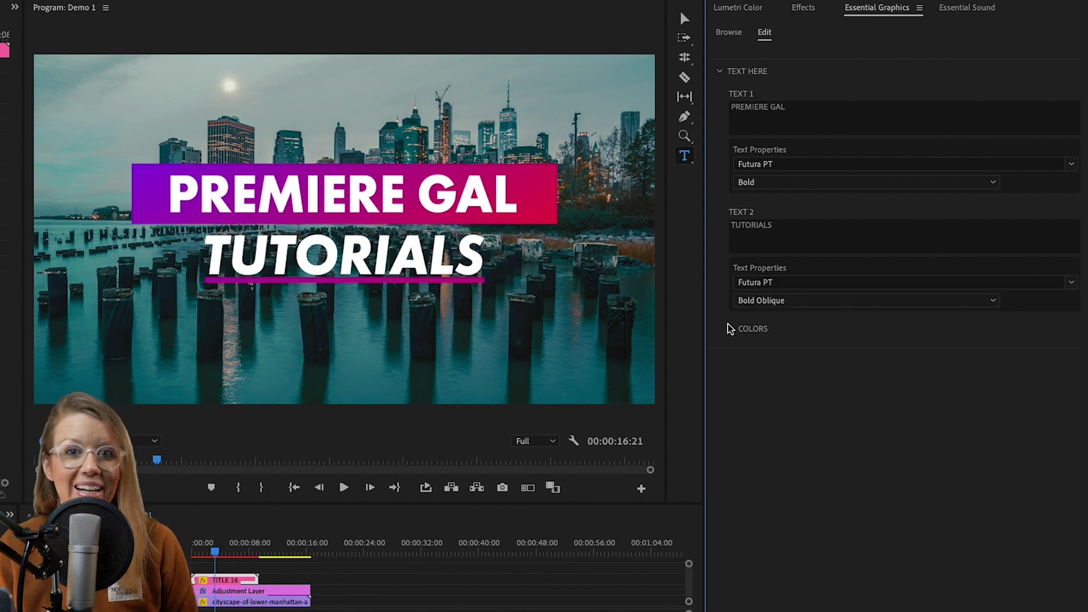
# Recolour the title's shape bars to a magenta-pink shade and play the result.
pyautogui.click(731, 328)
pyautogui.click(740, 485)
pyautogui.moveTo(429, 398); pyautogui.dragTo(429, 405)
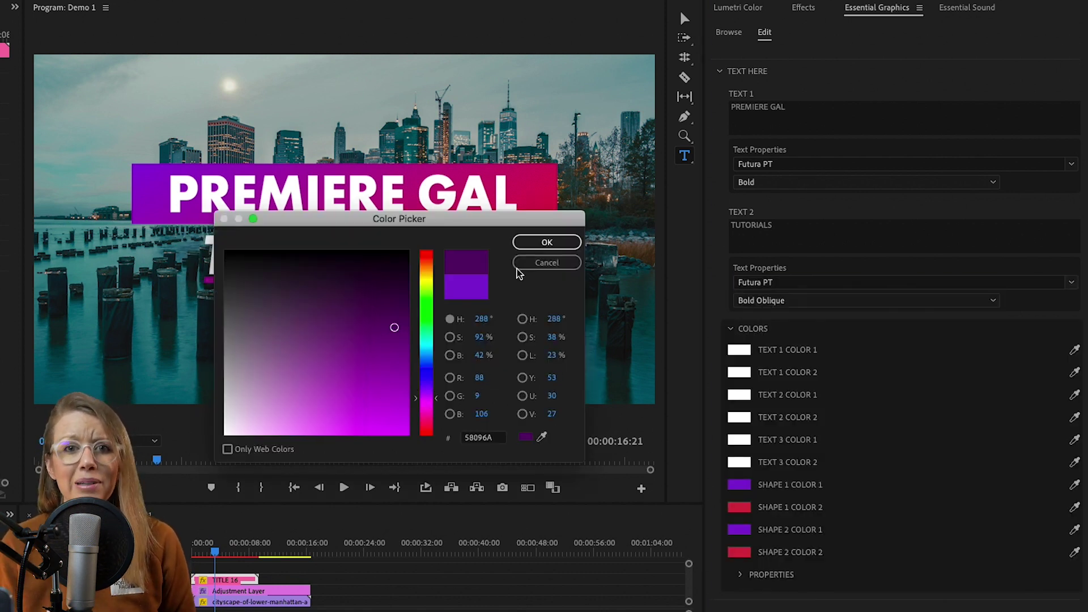
pyautogui.click(369, 407)
pyautogui.click(564, 241)
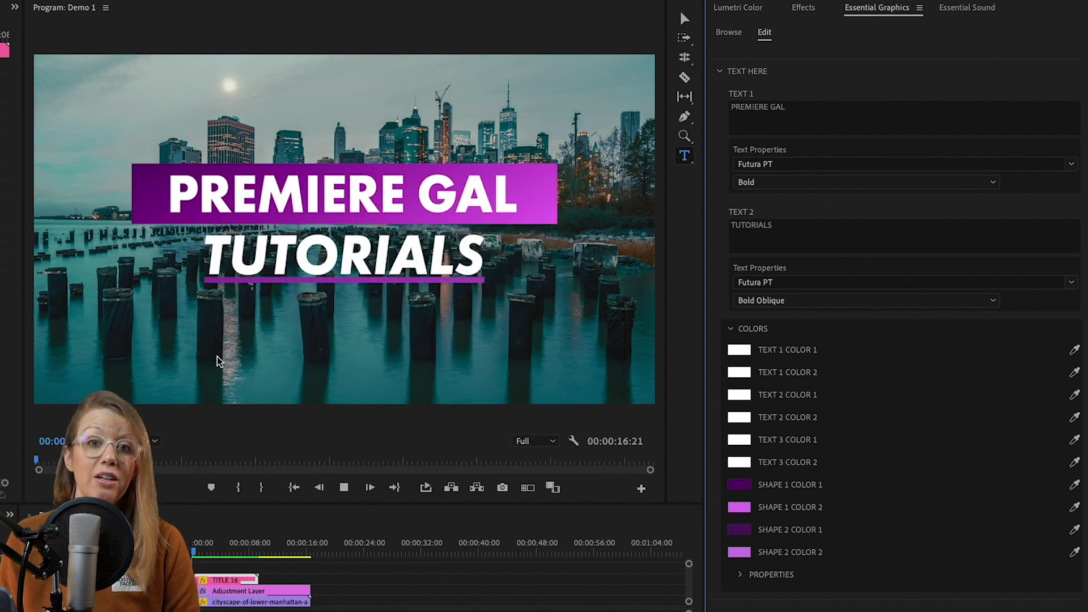
pyautogui.press('Return')
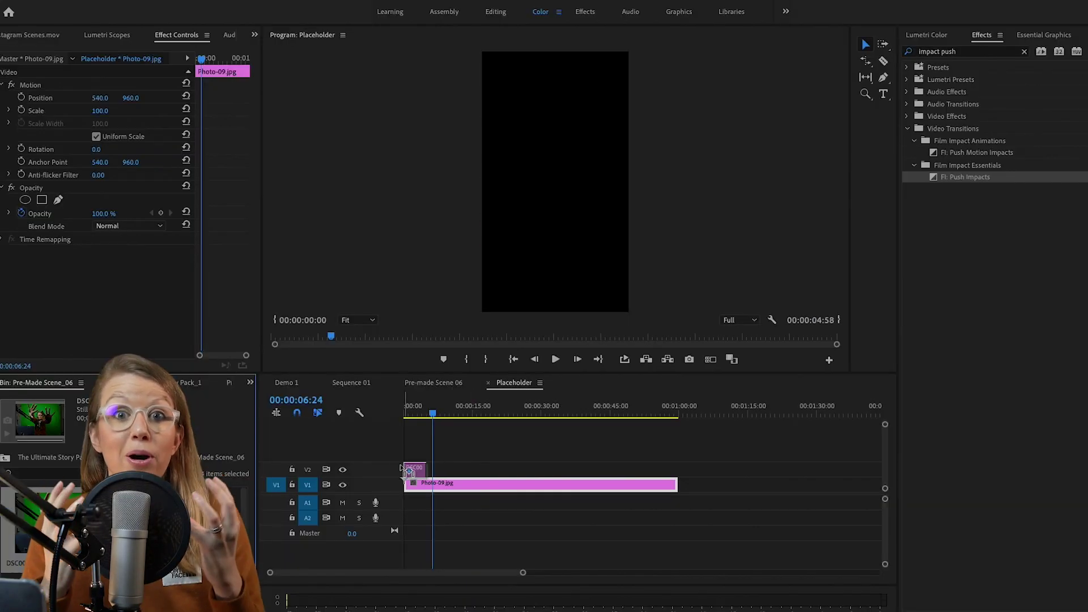
# Add DSC00630.JPG on V2 above the placeholder and scale it to 41.
pyautogui.moveTo(401, 468); pyautogui.dragTo(677, 468)
pyautogui.moveTo(101, 111); pyautogui.dragTo(68, 111)
# In Pre-made Scene 06, move the photo up and tint its dark tones purple.
pyautogui.click(587, 464)
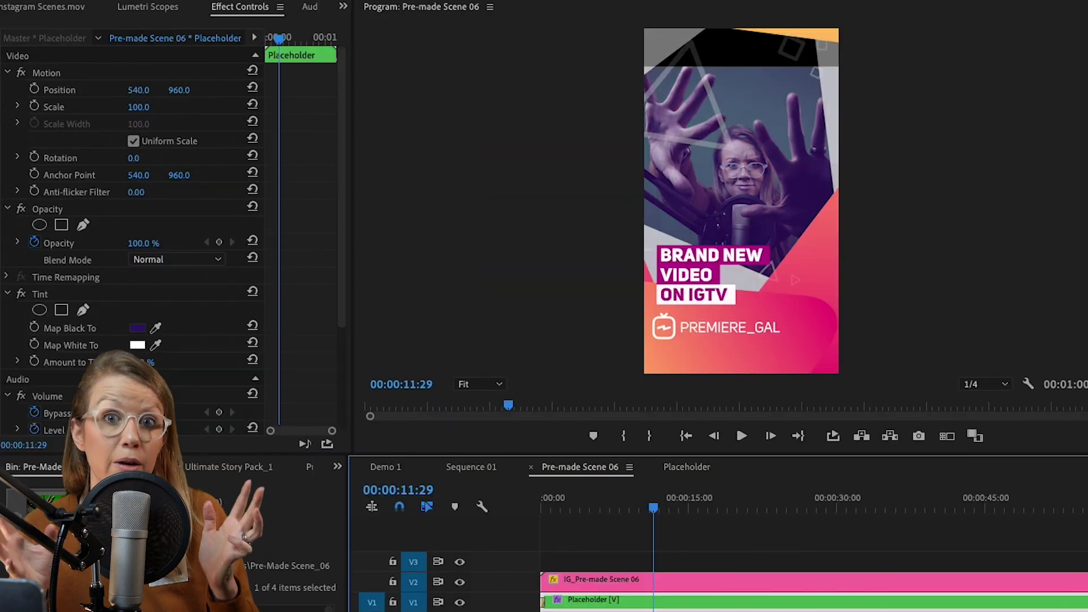
pyautogui.moveTo(175, 91); pyautogui.dragTo(62, 91)
pyautogui.click(137, 328)
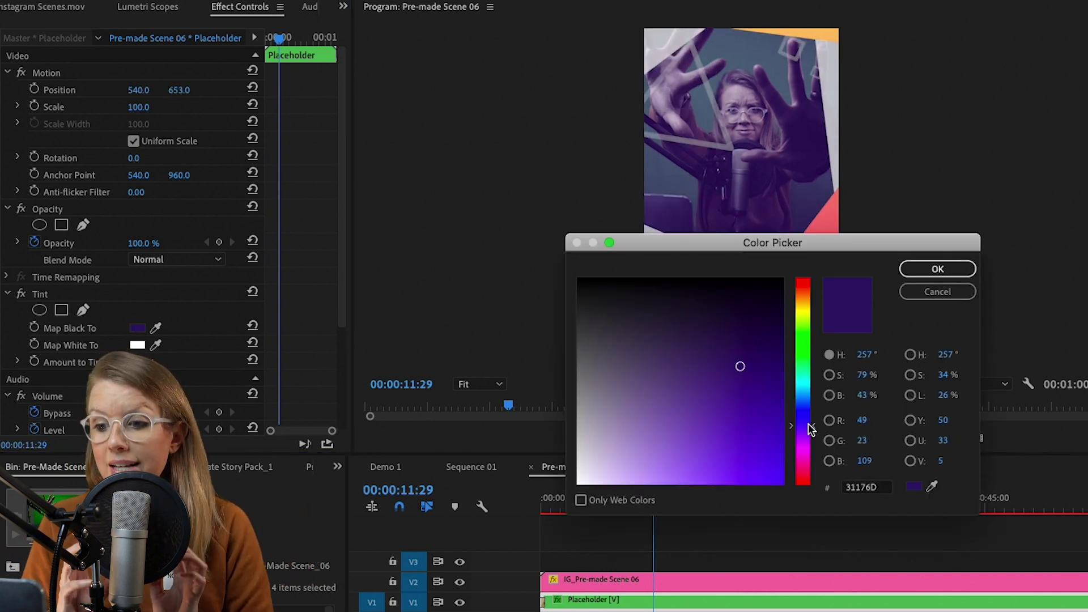
pyautogui.click(937, 271)
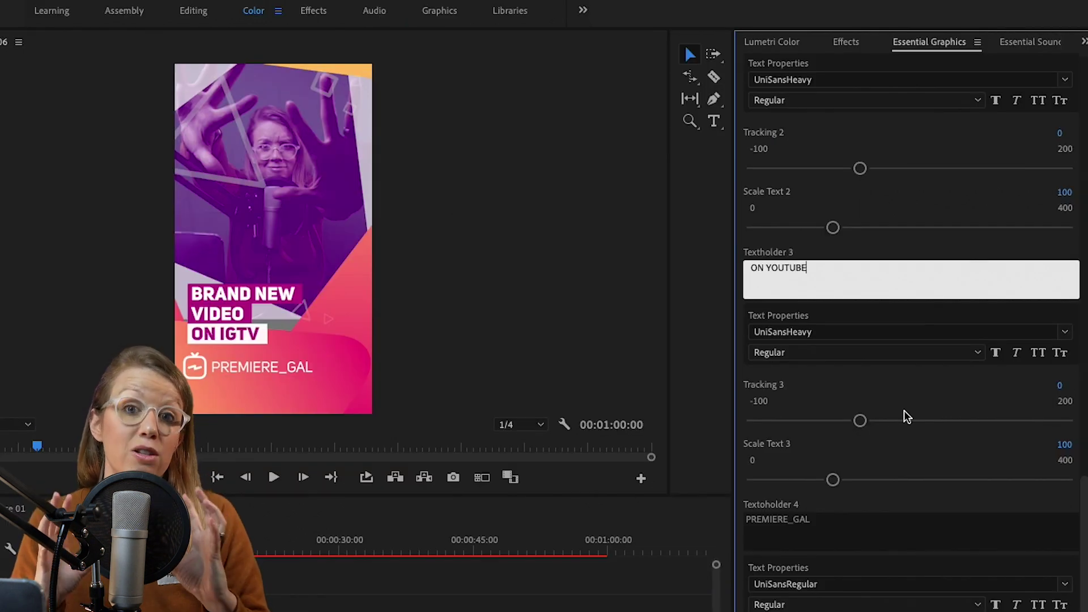
# Set the third text line to ON YOUTUBE and hide the bottom shape and logo.
pyautogui.click(875, 250)
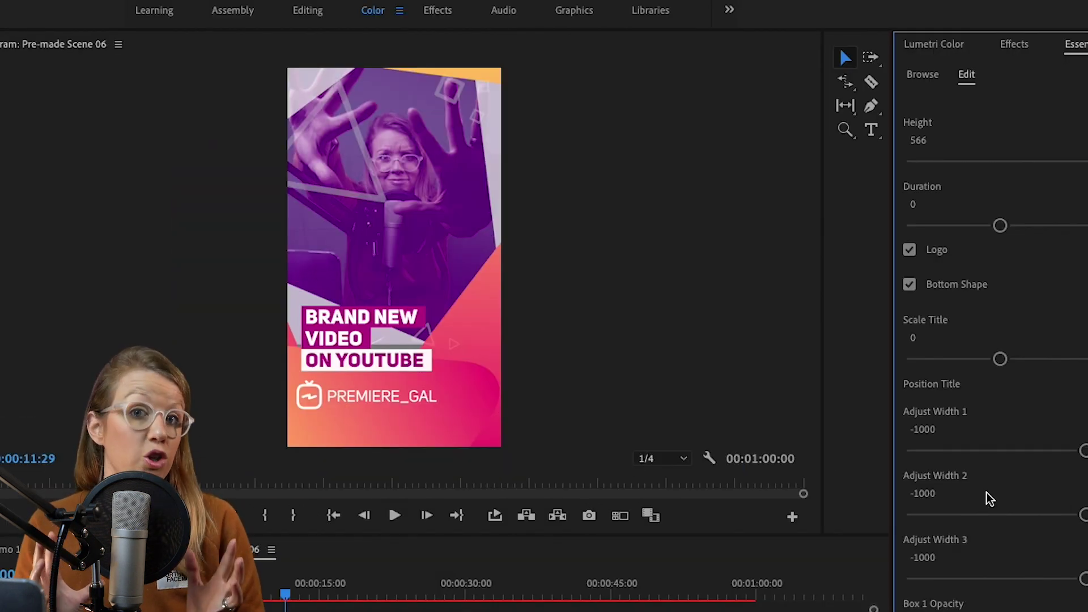
pyautogui.click(909, 285)
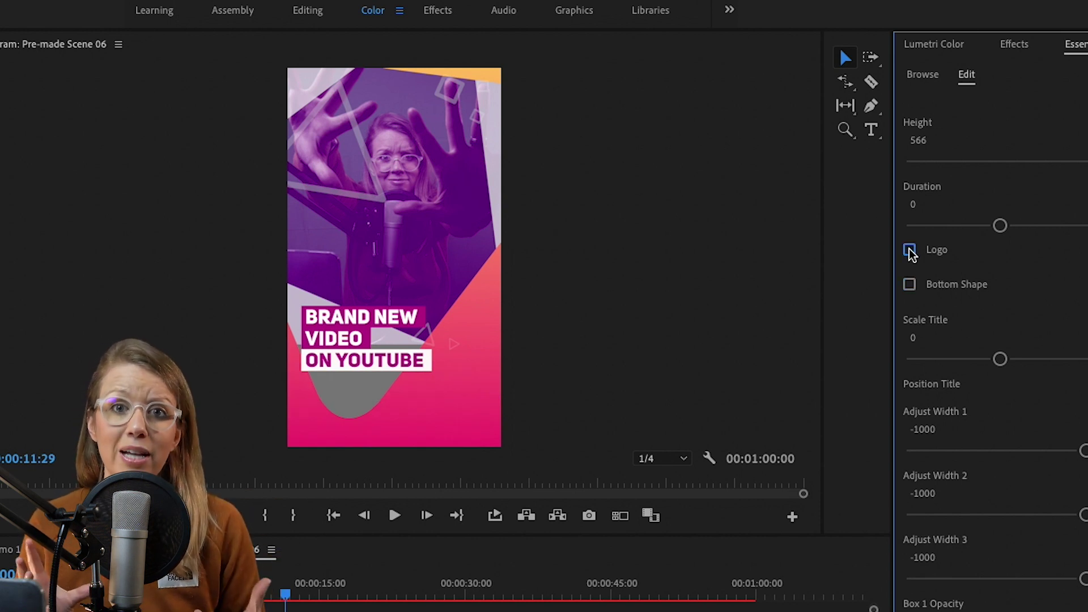
pyautogui.click(909, 250)
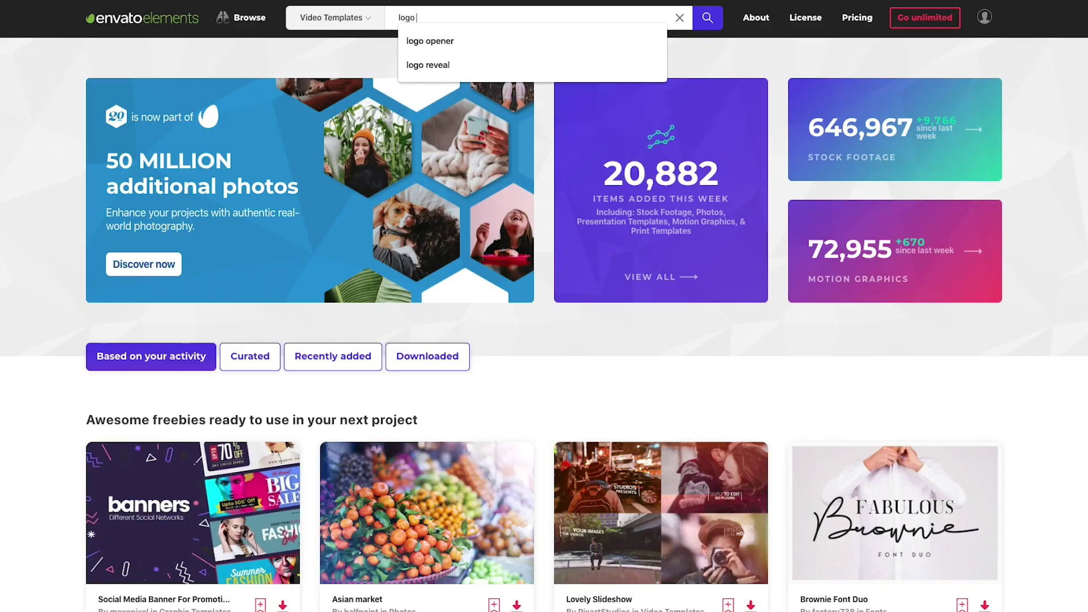
# Search 'logo reveal' templates and filter to the 236 Premiere Pro-compatible results.
pyautogui.click(418, 67)
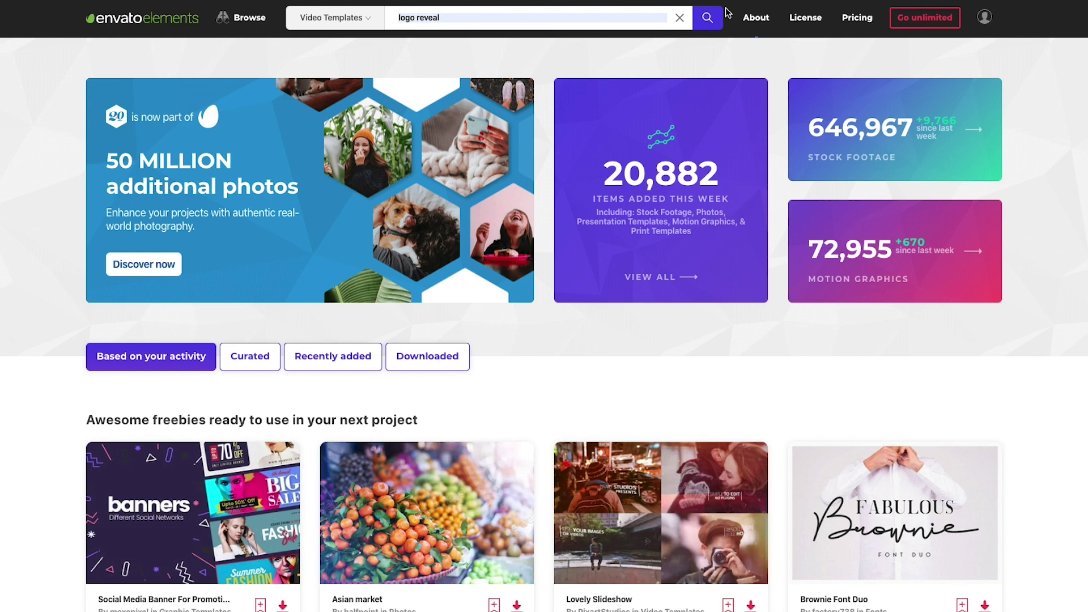
pyautogui.click(710, 17)
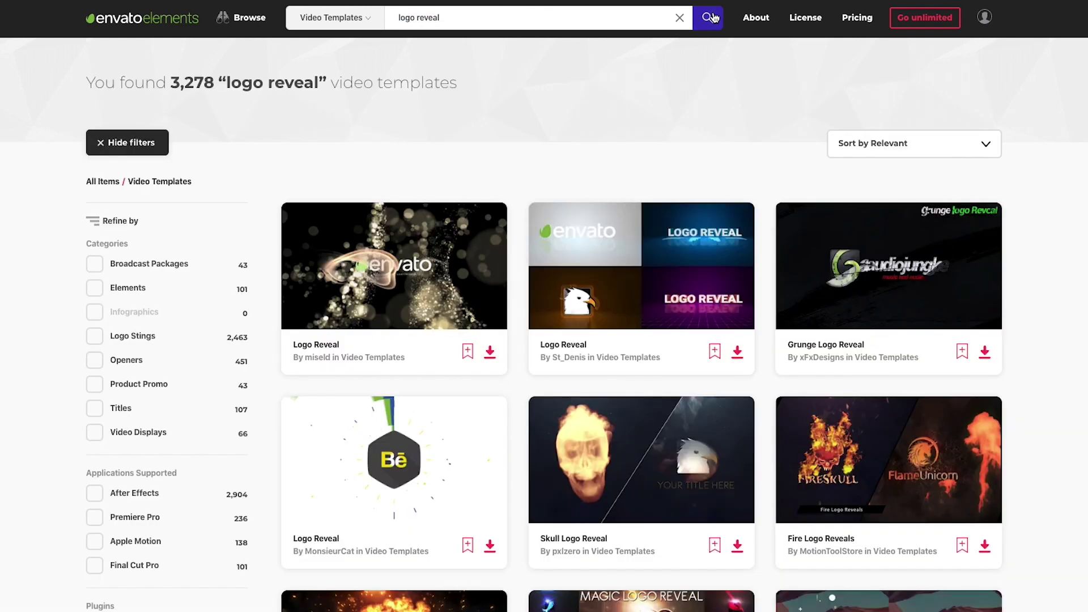
pyautogui.scroll(-3, 544, 306)
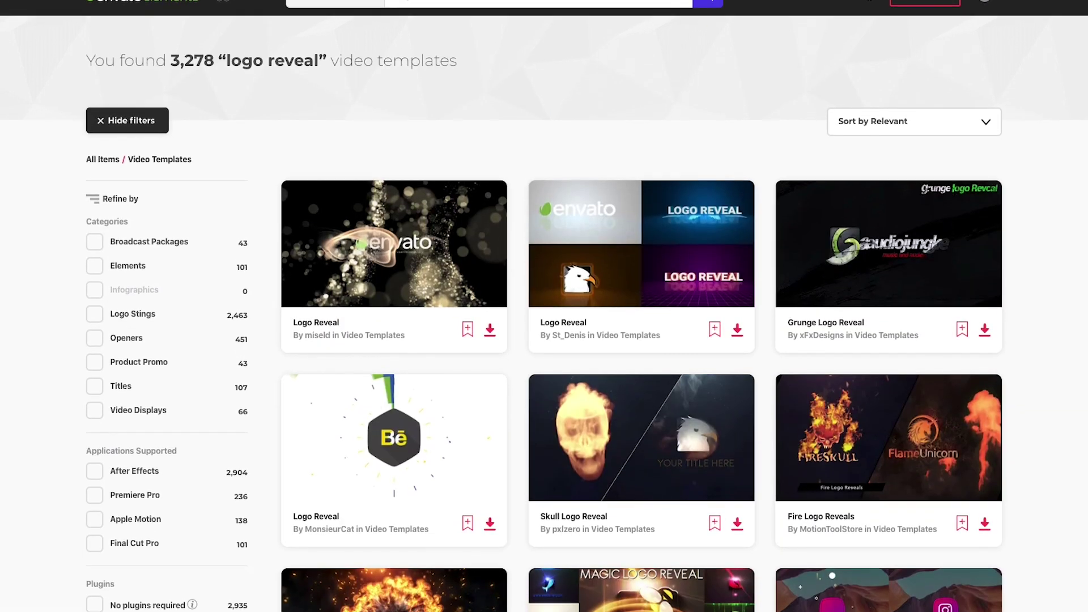
pyautogui.scroll(-5, 544, 306)
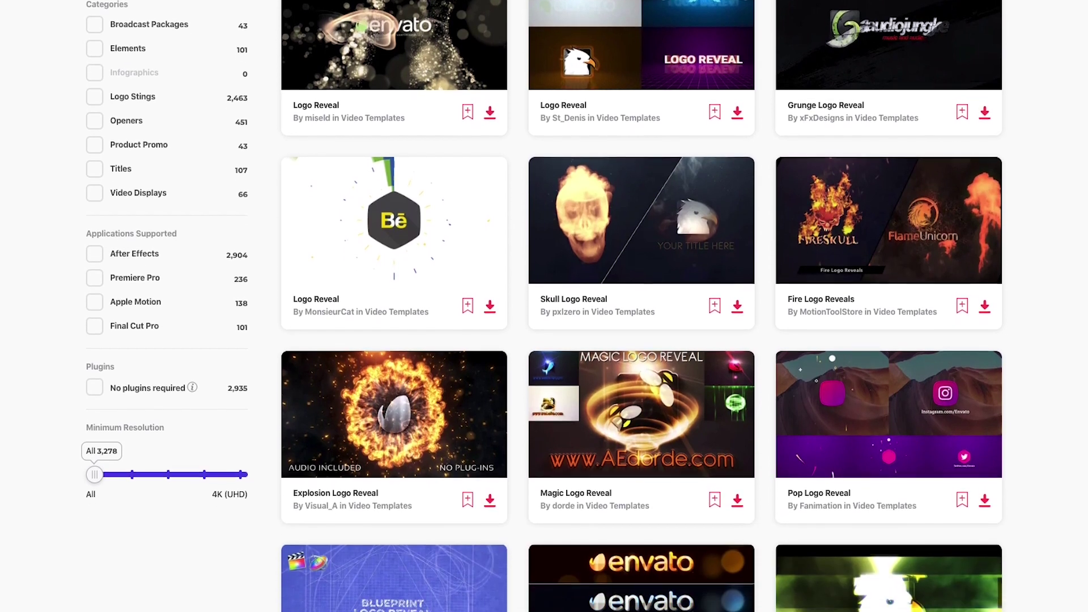
pyautogui.scroll(-6, 544, 306)
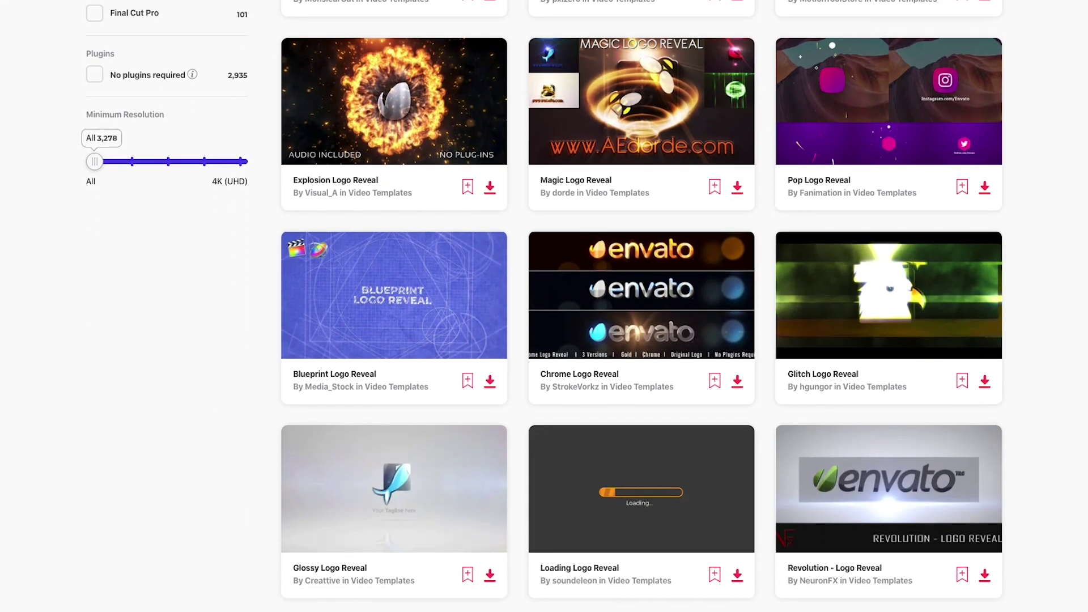
pyautogui.scroll(14, 98, 453)
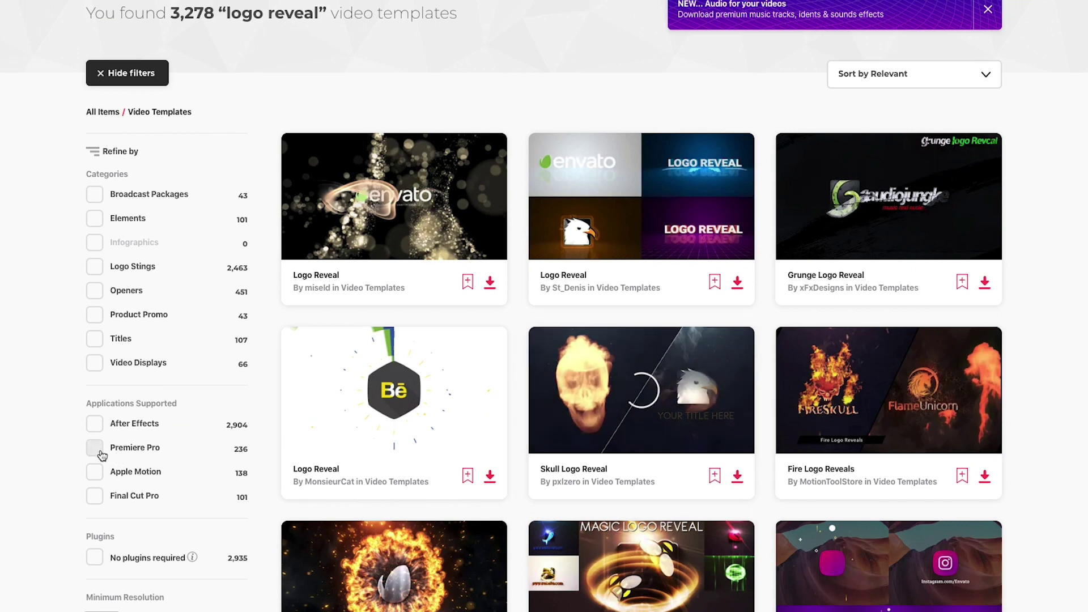
pyautogui.click(95, 448)
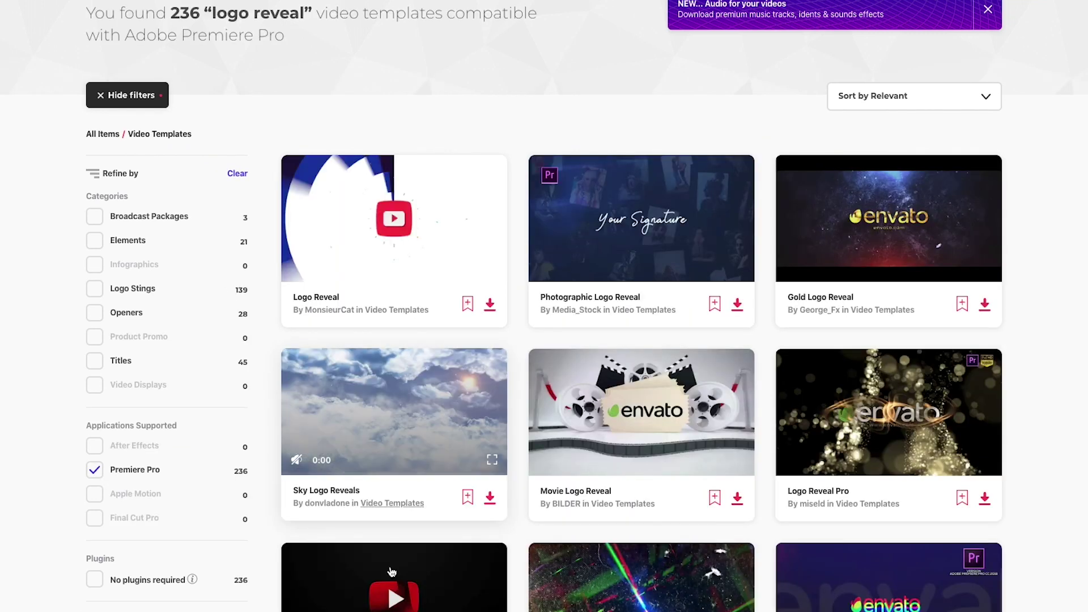
pyautogui.scroll(-4, 391, 571)
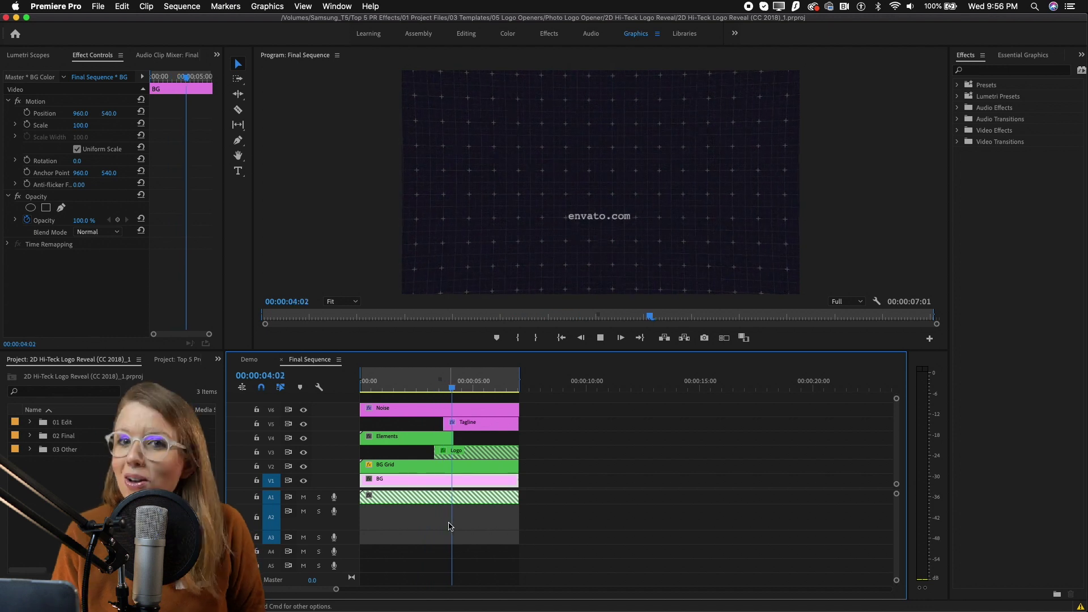
# In the Legacy Title editor, replace envato.com with YouTube.com/PremiereGal, reposition it, and close.
pyautogui.click(463, 455)
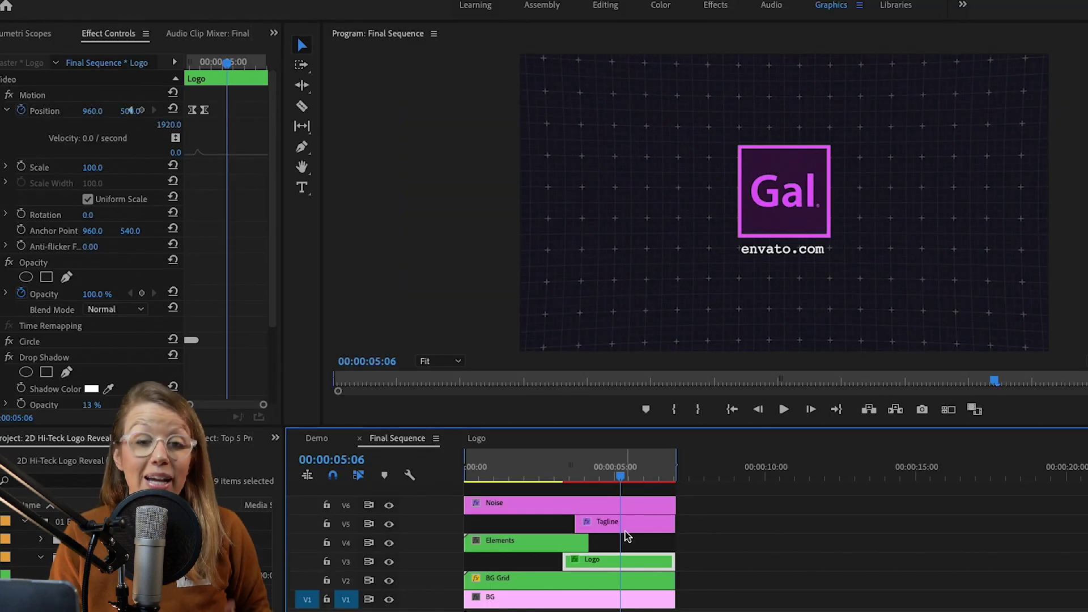
pyautogui.click(476, 426)
pyautogui.doubleClick(619, 526)
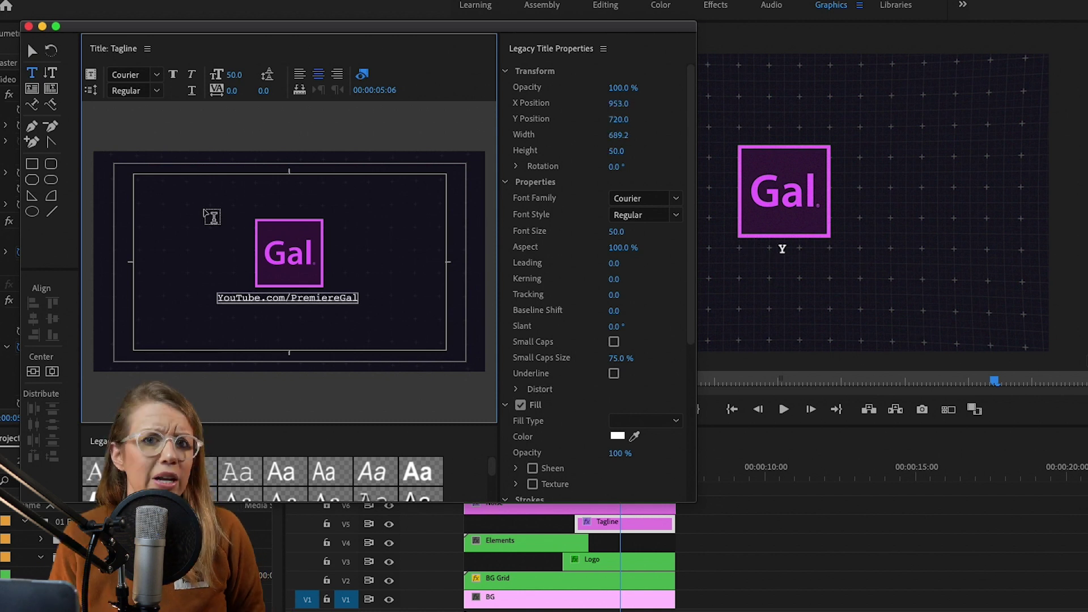
pyautogui.click(32, 50)
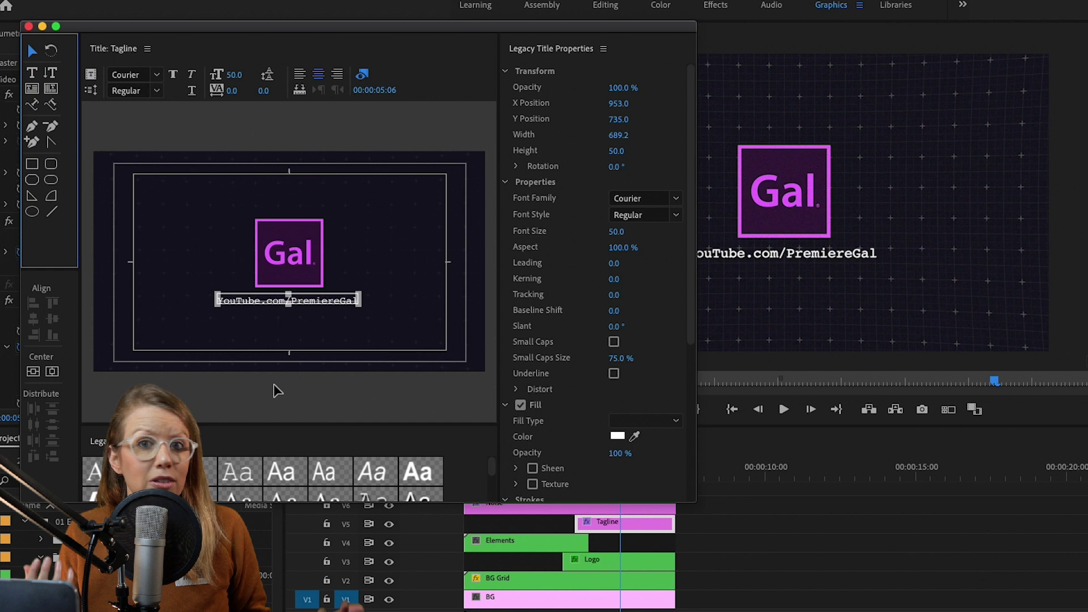
pyautogui.click(29, 27)
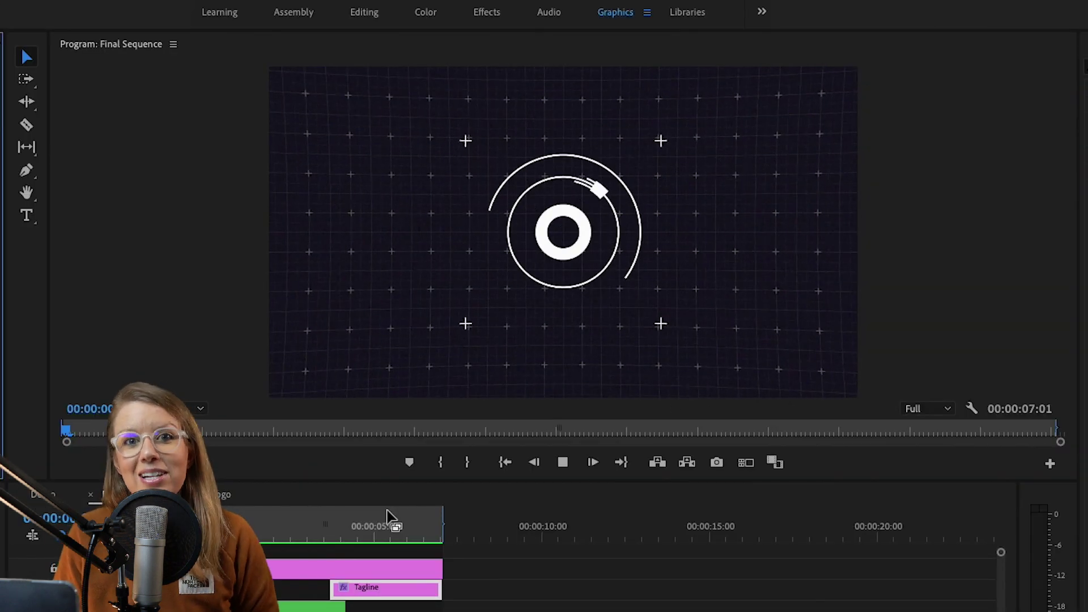